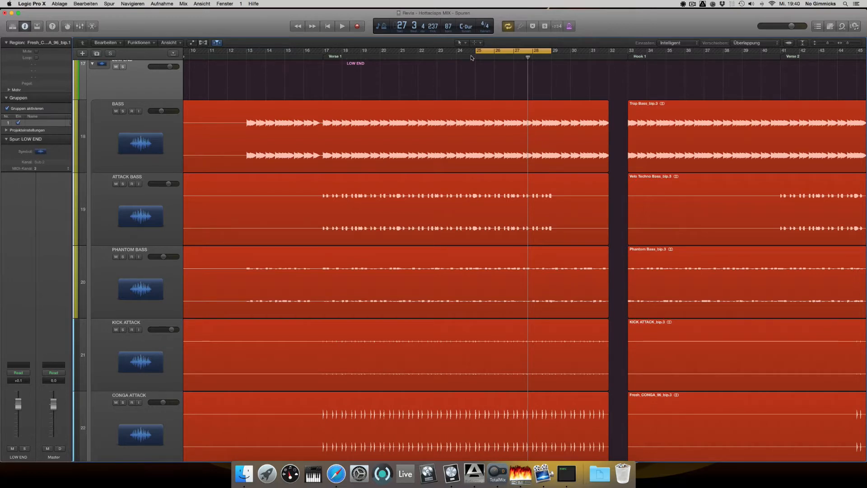
Play the arrangement from bar 25 through the cycle range and stop playback
click(472, 57)
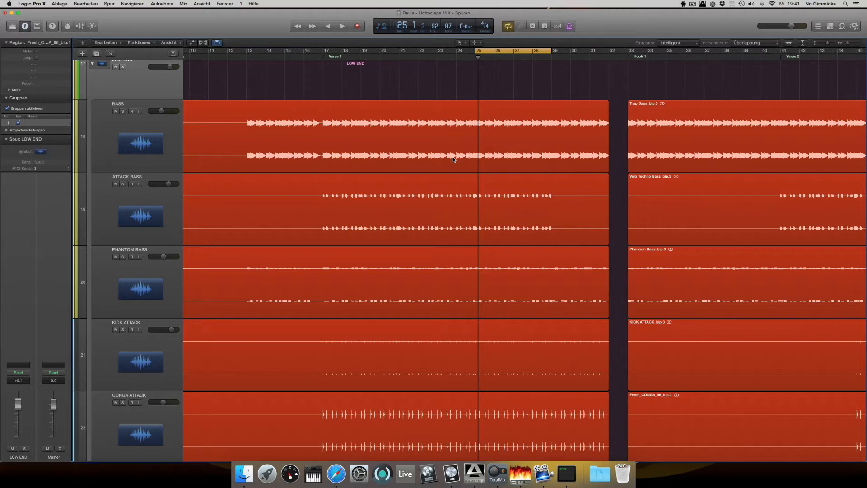
key(space)
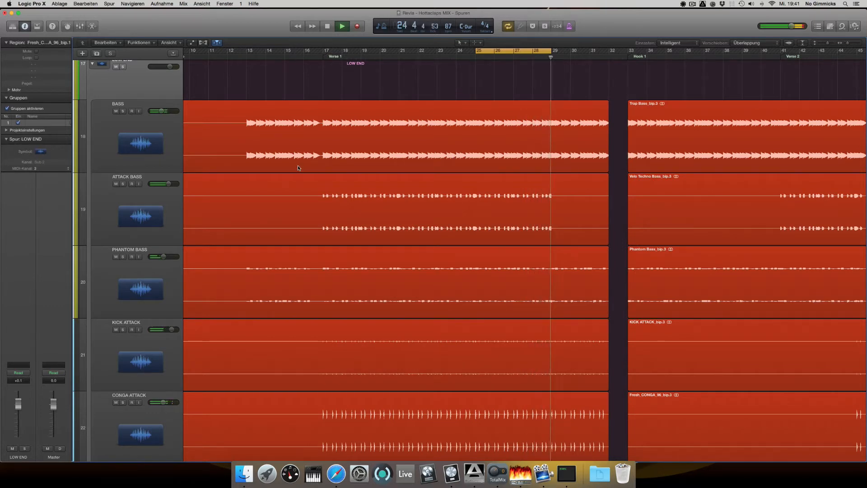
key(space)
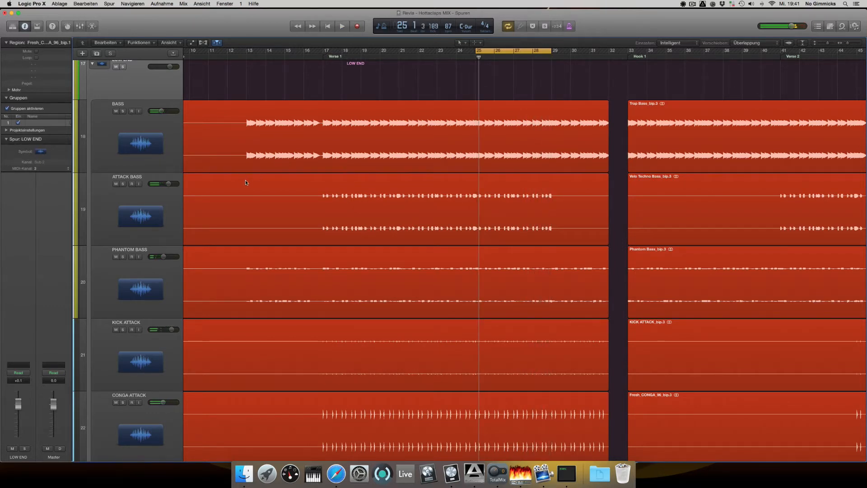
Audition the BASS track in solo within the cycle range, then stop and turn its solo off
scroll(193, 192, down, 1)
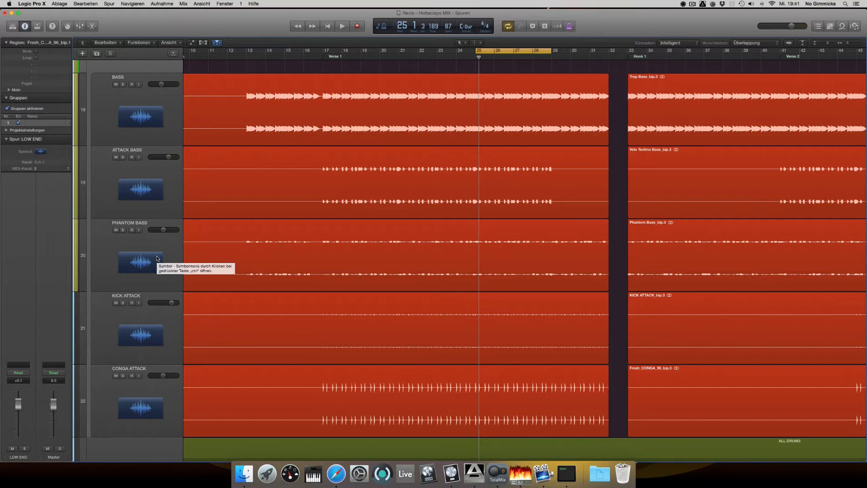
click(146, 78)
click(122, 86)
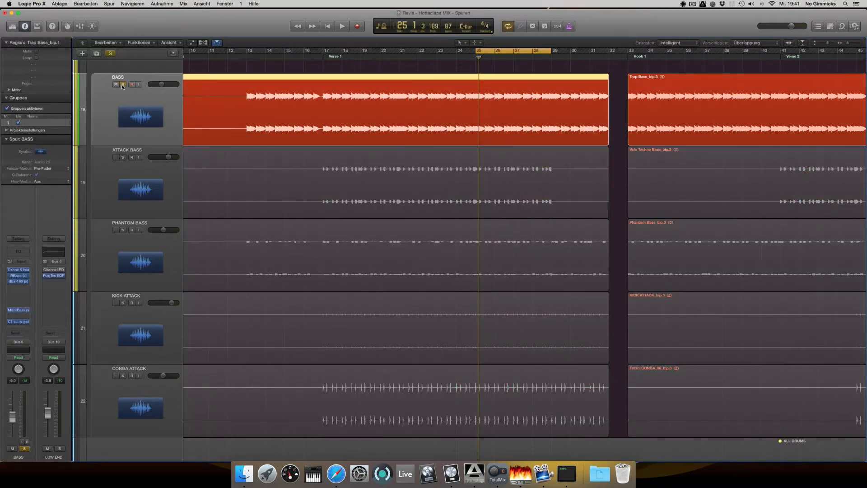
key(space)
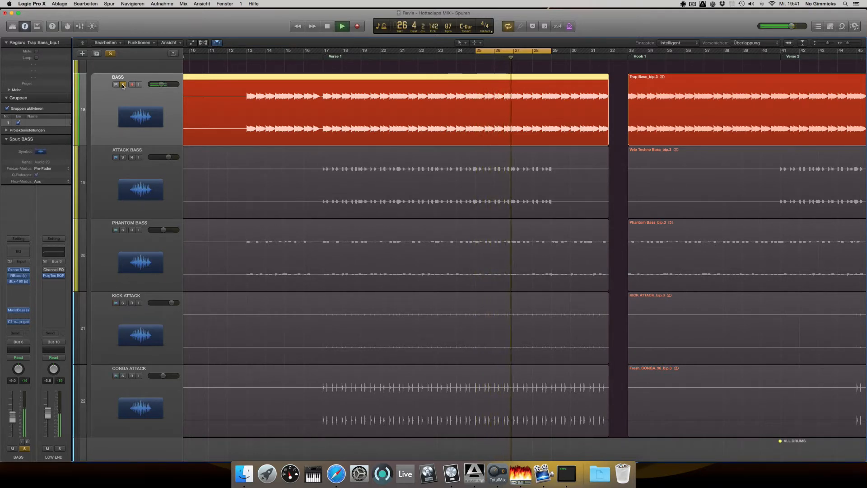
click(123, 85)
key(space)
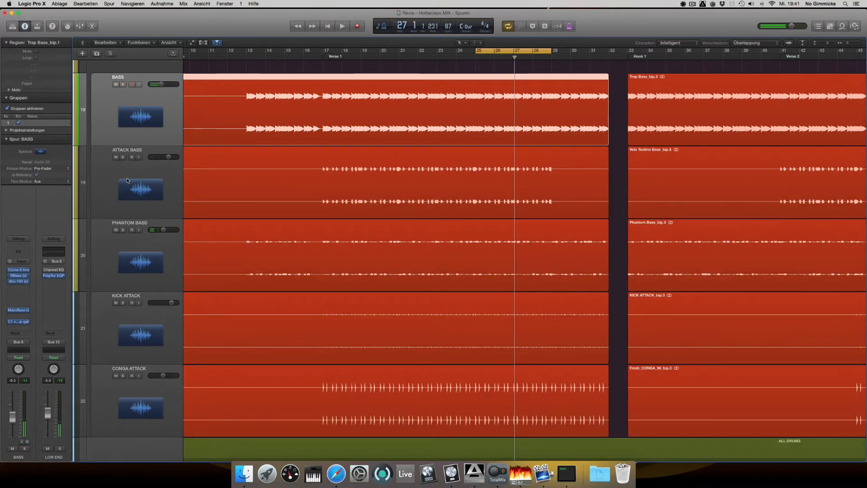
Audition the ATTACK BASS track in solo within the cycle range, then stop and turn its solo off
click(123, 157)
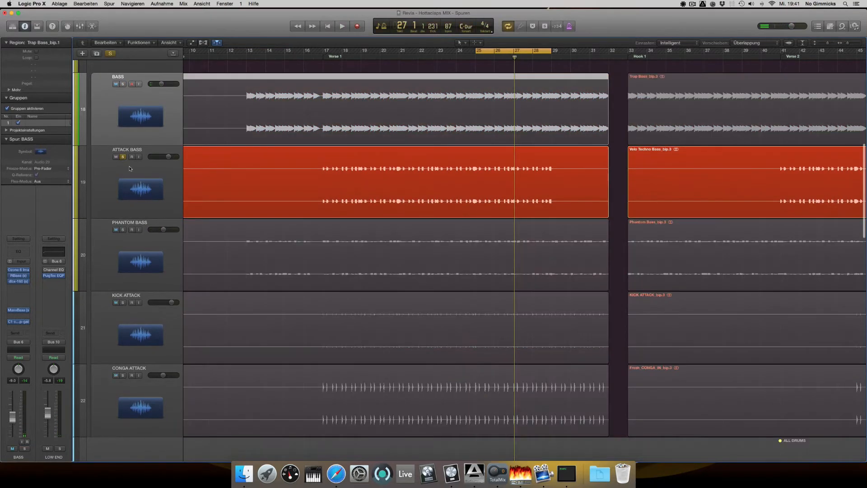
key(space)
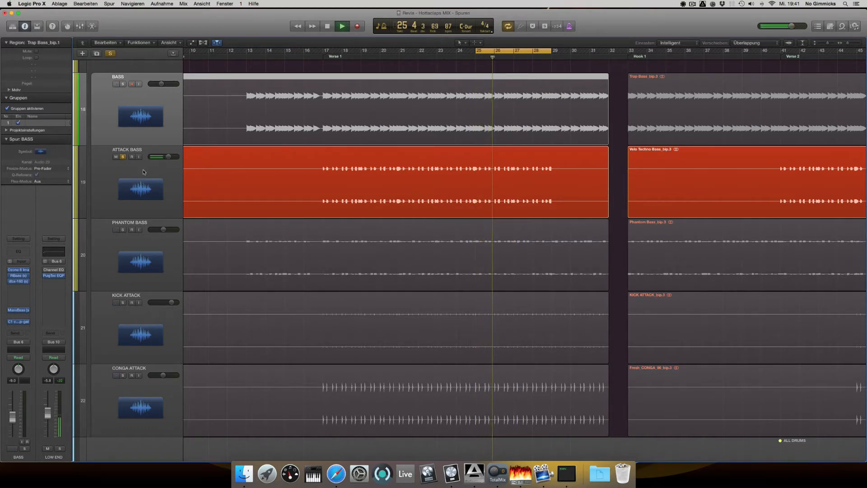
click(123, 157)
key(space)
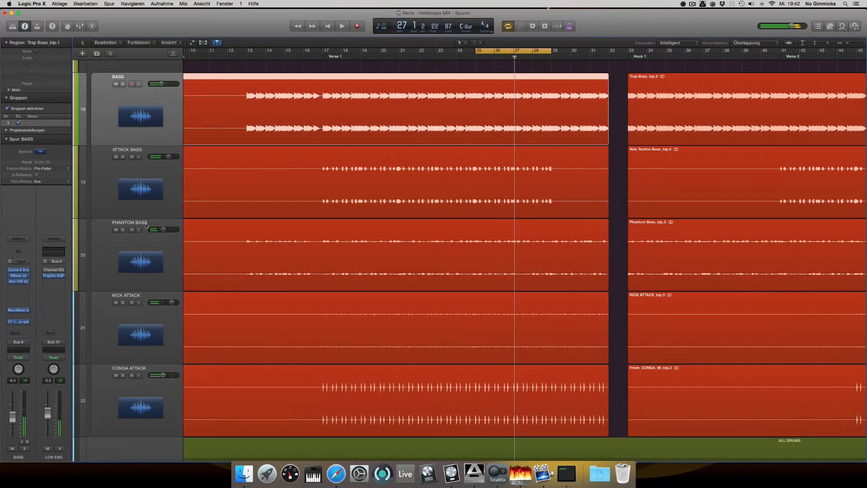
Audition the PHANTOM BASS track in solo within the cycle range, then stop and turn its solo off
click(123, 233)
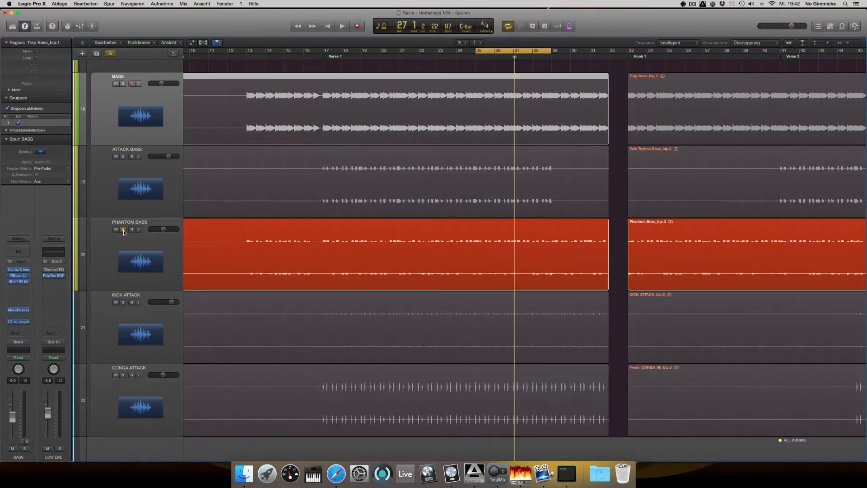
key(space)
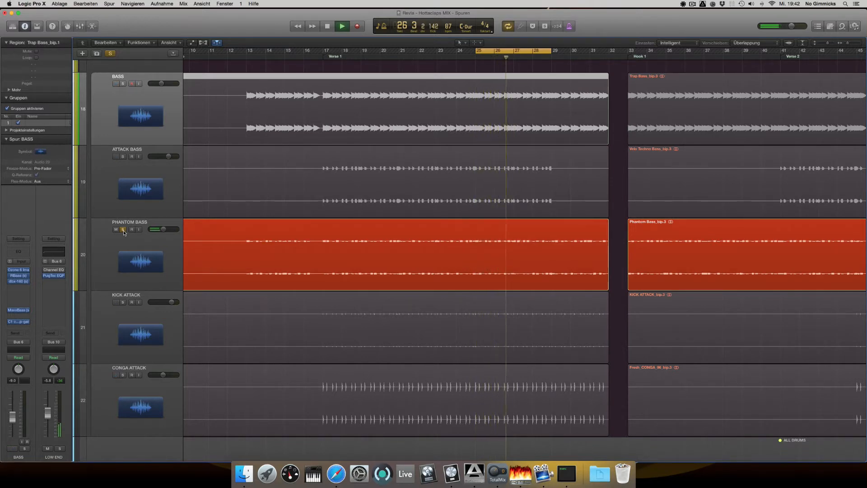
key(space)
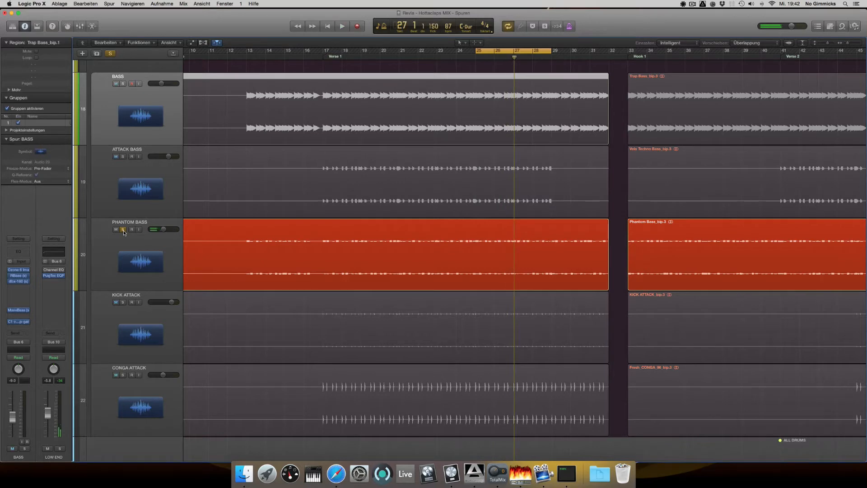
click(122, 229)
Audition the KICK ATTACK track in solo within the cycle range, then stop and turn its solo off
scroll(131, 310, down, 3)
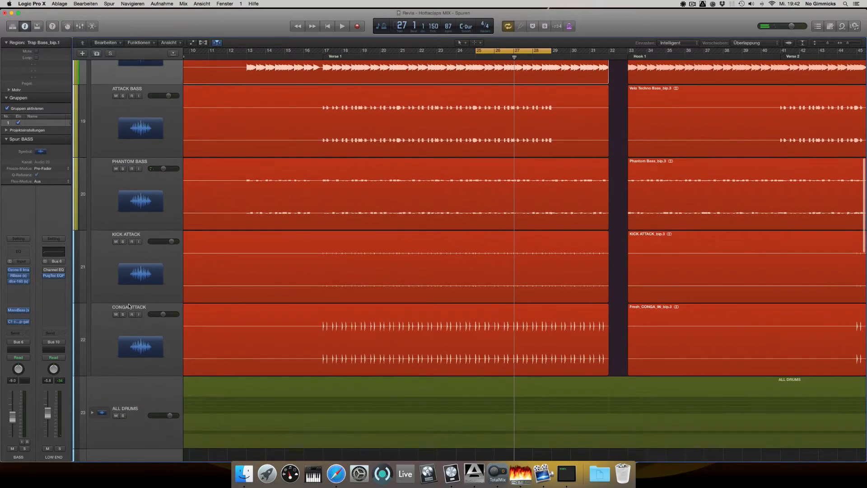
click(123, 235)
key(space)
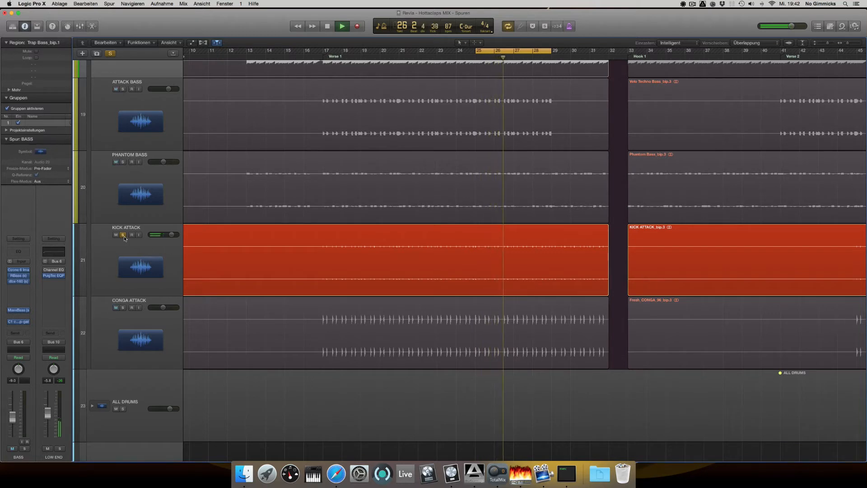
key(space)
click(123, 235)
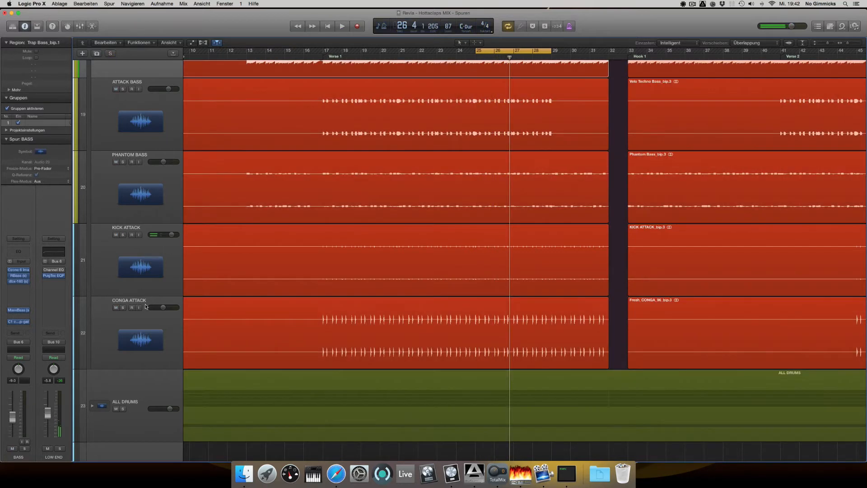
Audition the CONGA ATTACK track in solo within the cycle range, then stop and turn its solo off
click(123, 307)
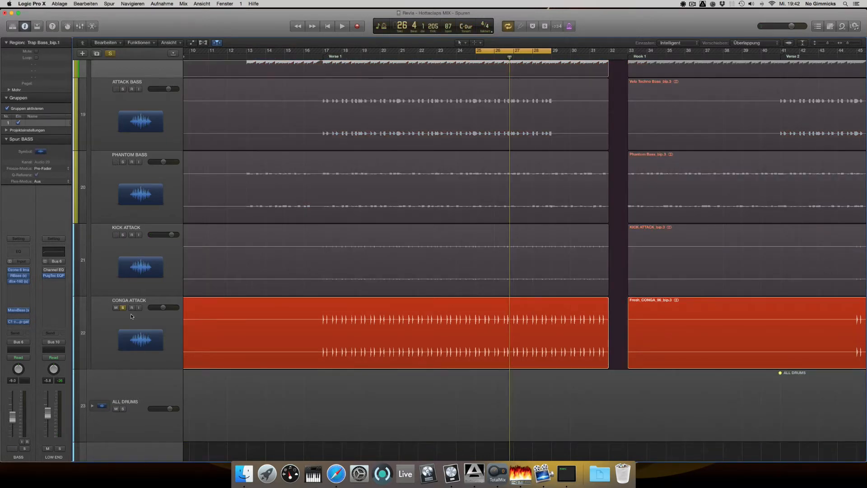
key(space)
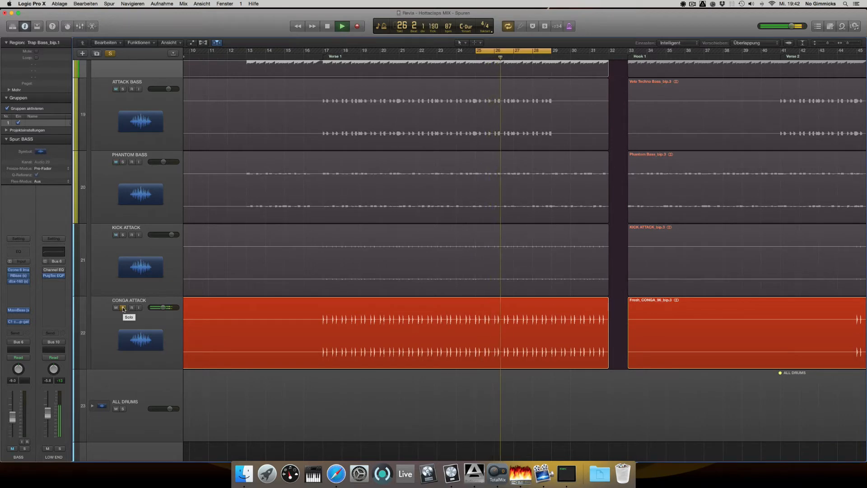
click(123, 307)
key(space)
Audition the whole LOW END group in solo over the cycle range, then stop and turn its solo off
scroll(168, 289, up, 5)
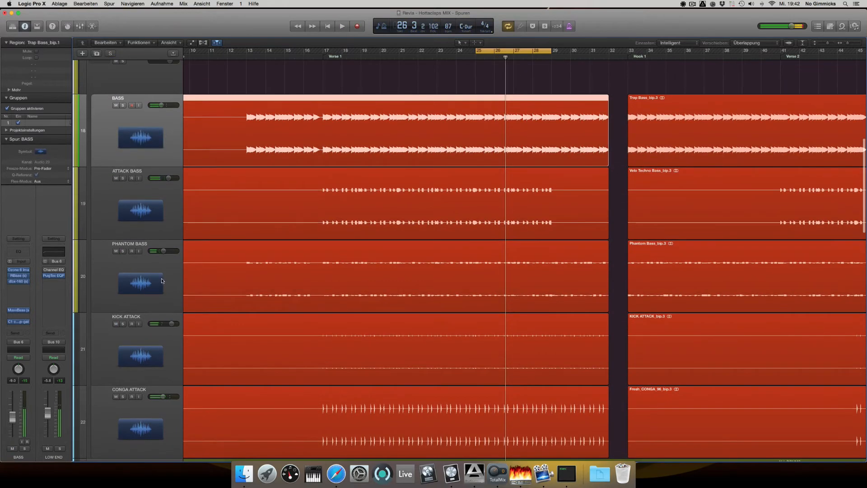
click(124, 103)
click(123, 99)
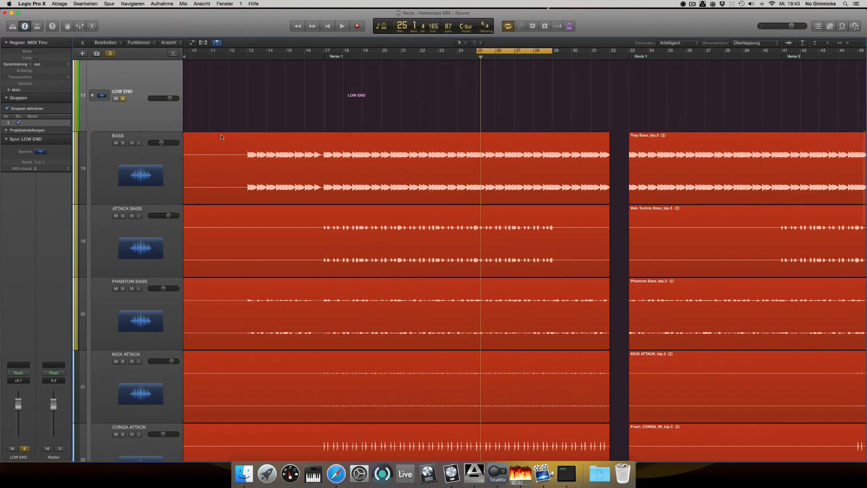
key(space)
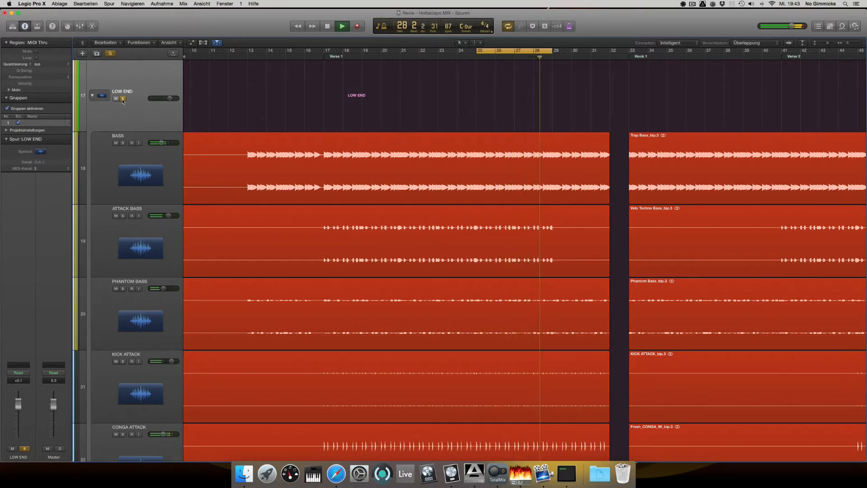
key(space)
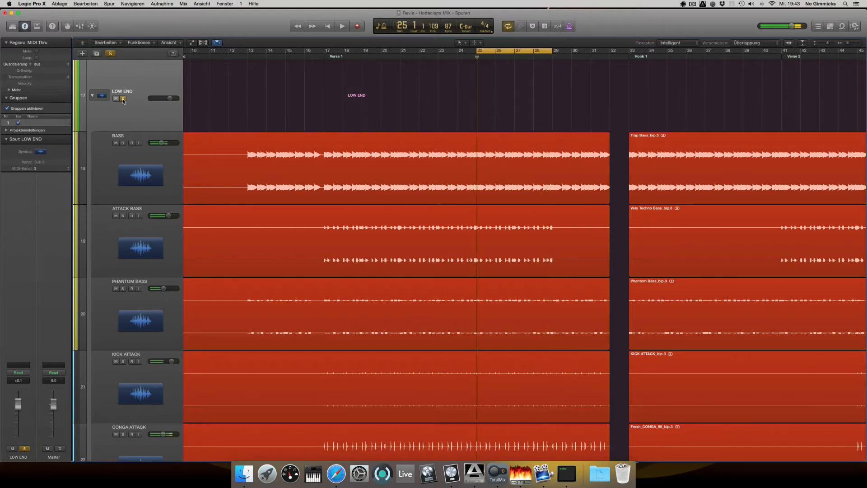
click(123, 99)
Solo the BASS track and inspect the settings of its Ozone 6 Imager plug-in, closing the plug-in window again
scroll(145, 136, down, 1)
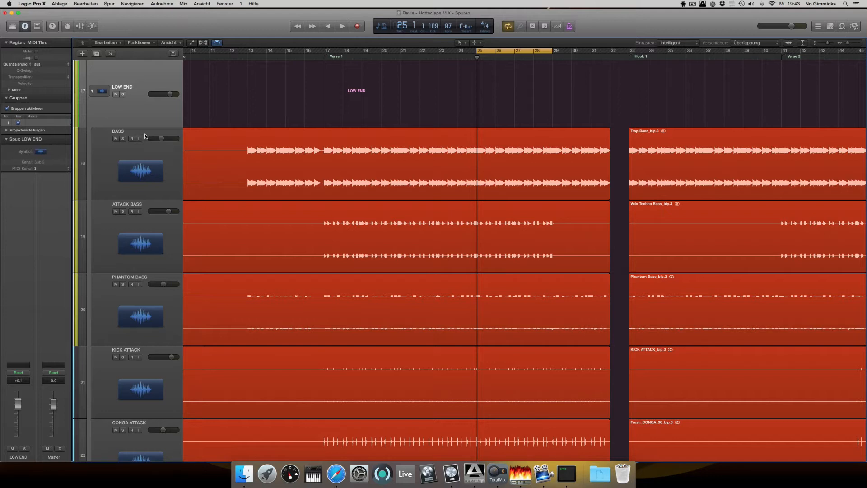
scroll(159, 298, down, 4)
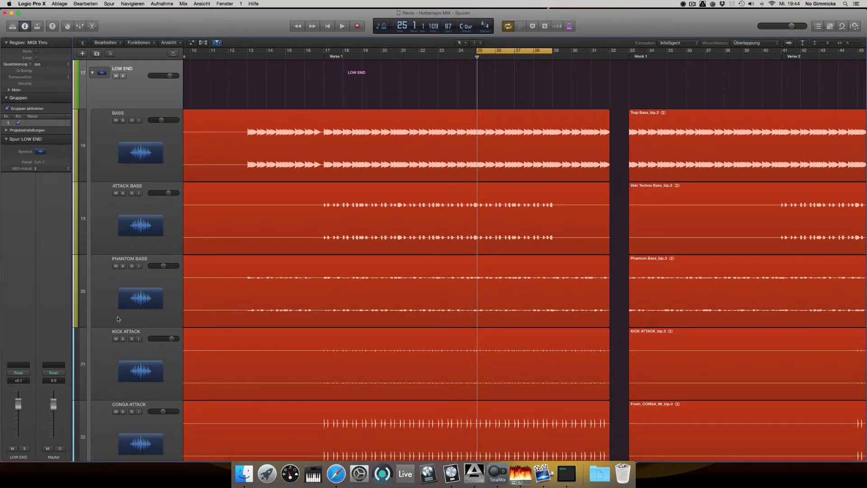
scroll(184, 255, down, 5)
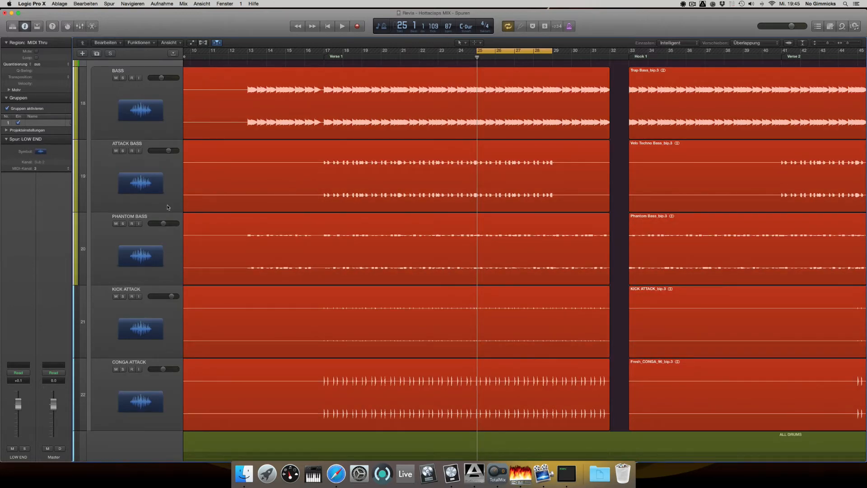
click(139, 73)
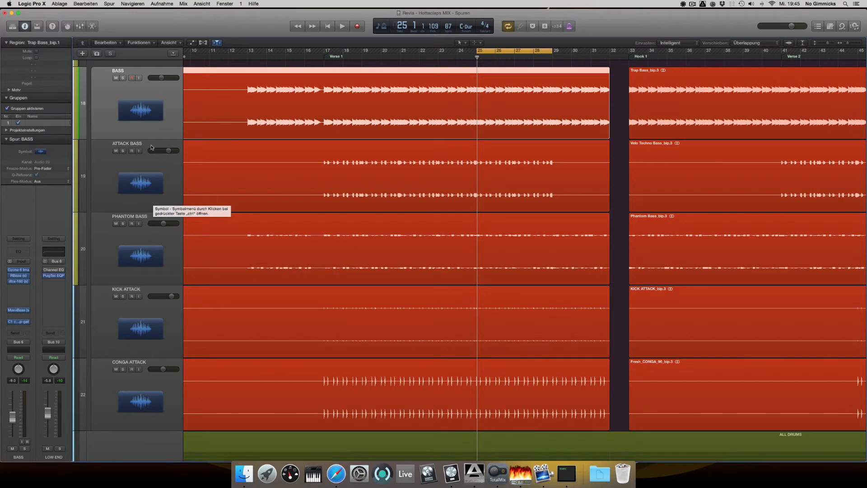
key(s)
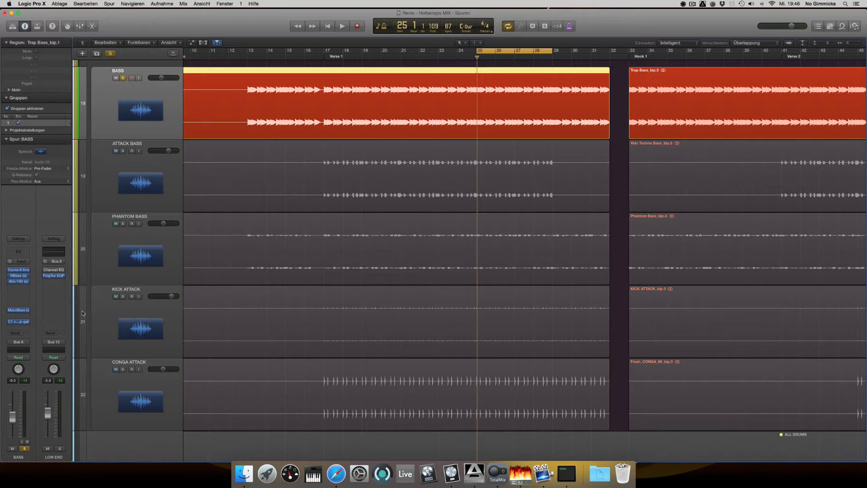
click(18, 270)
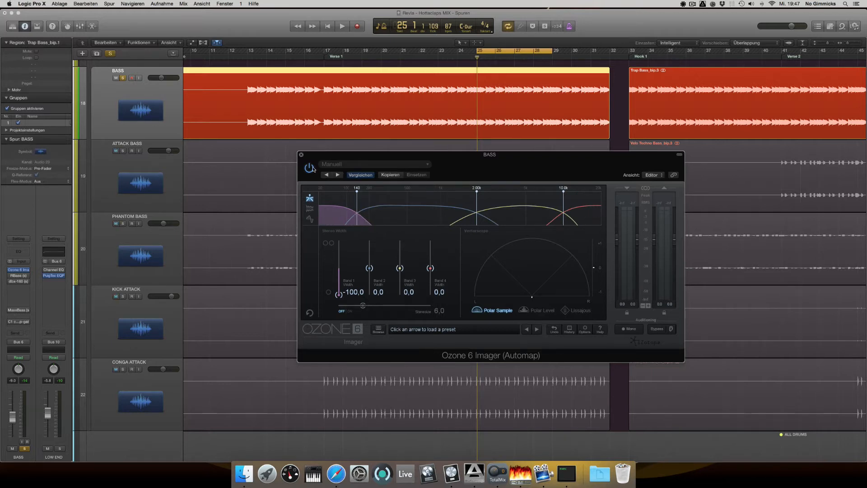
click(301, 154)
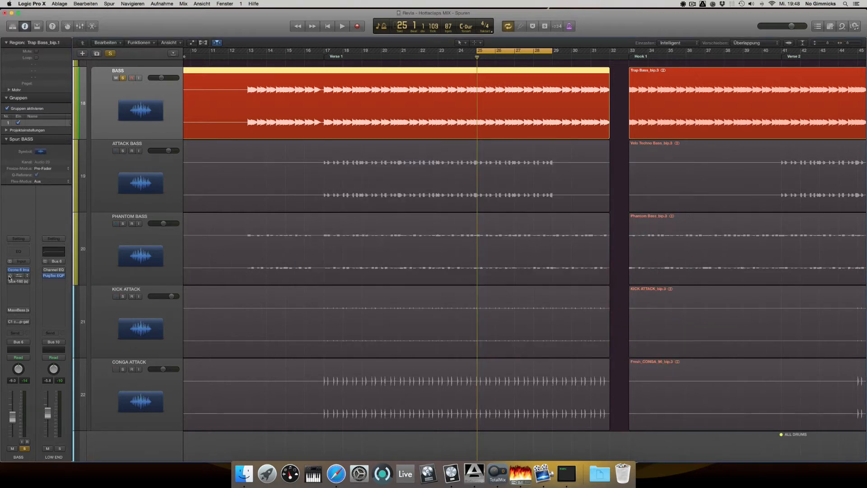
Open the RBass plug-in on the BASS track and play the soloed bass to hear its effect, then stop playback
click(18, 276)
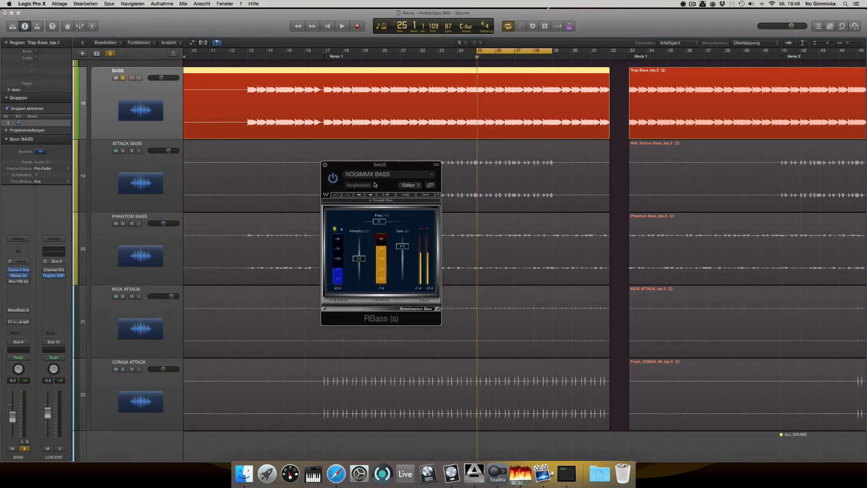
drag(377, 164, 344, 164)
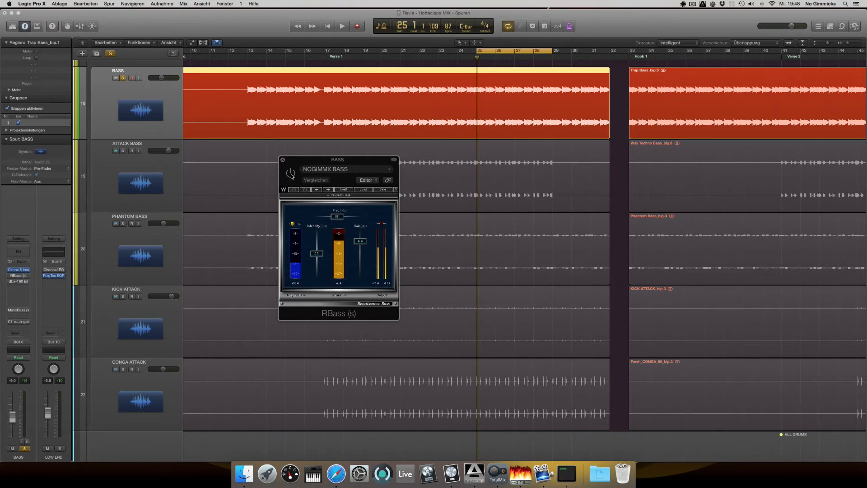
key(space)
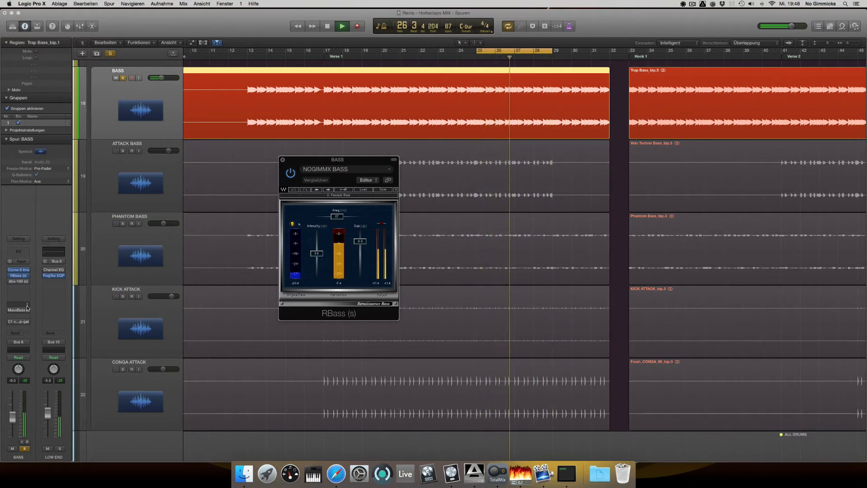
key(space)
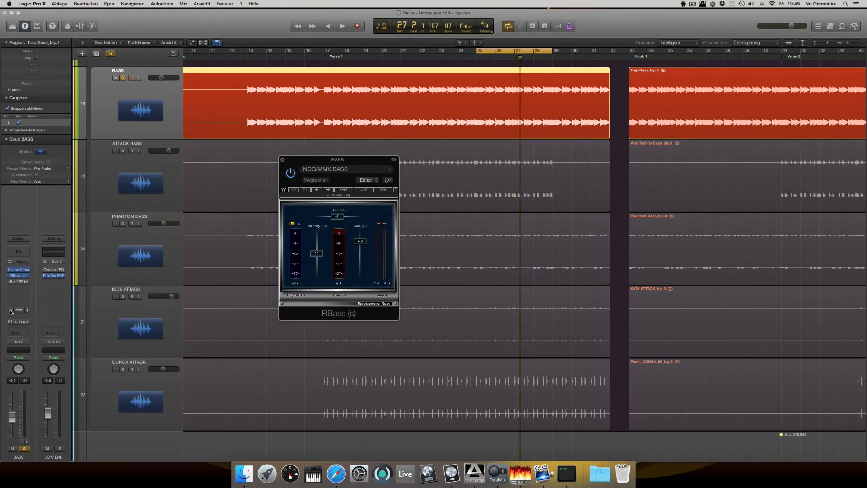
Enable and open the MaxxBass plug-in on the BASS track and place its window beside the RBass window
click(18, 310)
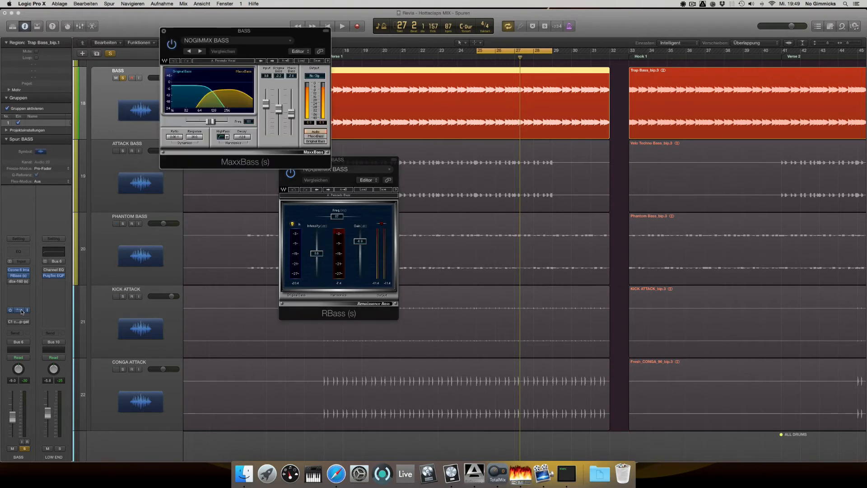
drag(255, 35, 503, 147)
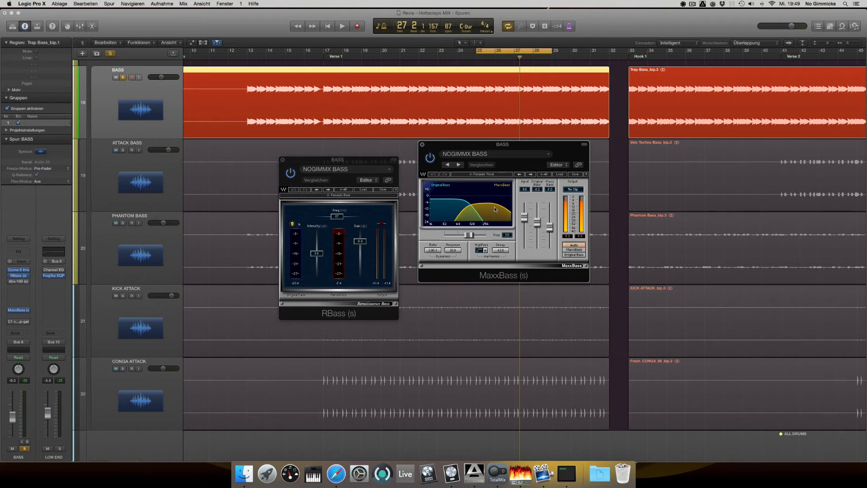
Compare the soloed bass with MaxxBass bypassed and active during playback, then stop and close the MaxxBass window
click(432, 158)
key(space)
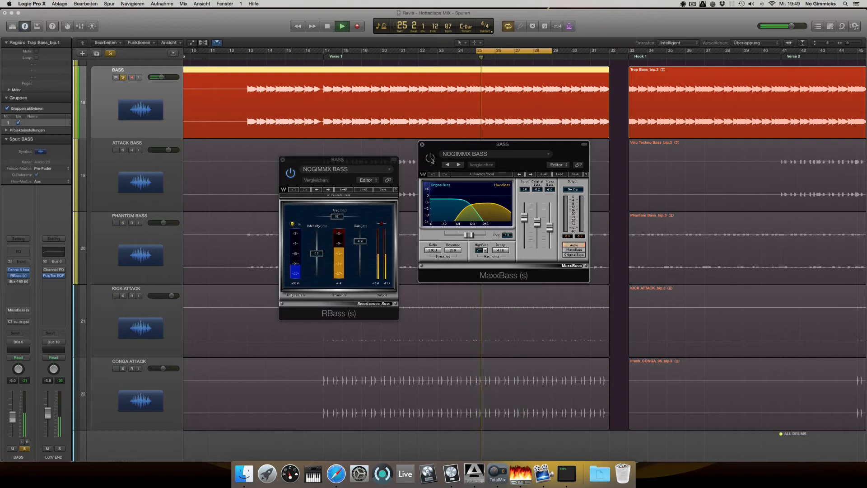
click(430, 158)
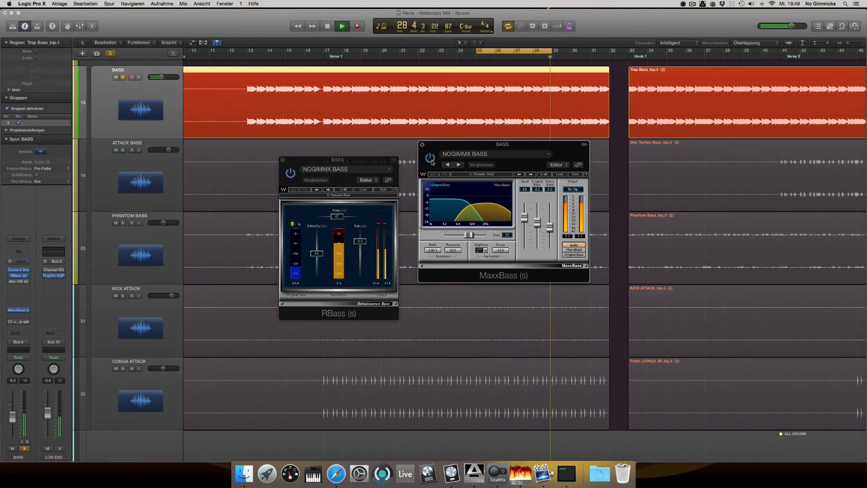
key(space)
drag(446, 155, 347, 108)
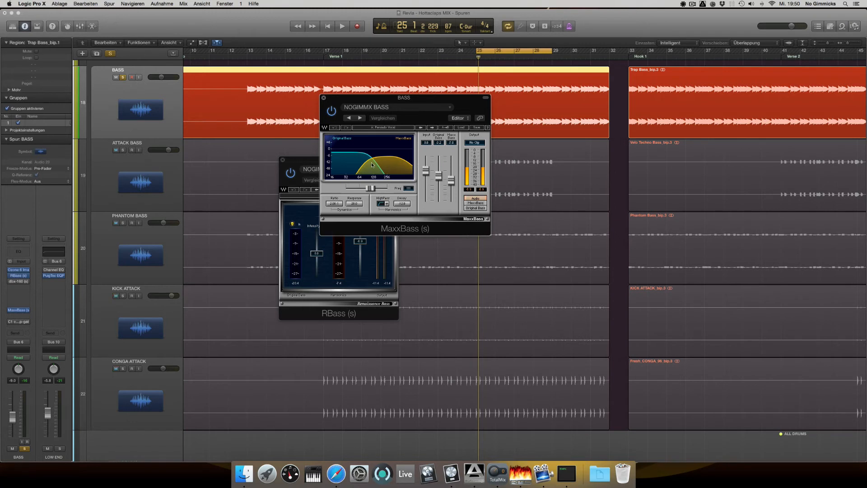
alt+click(324, 98)
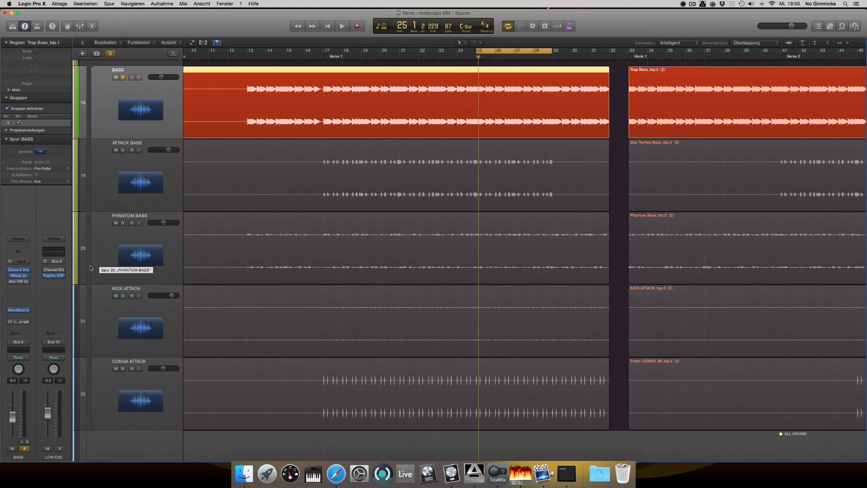
Enable and open the C1 comp-gate on the BASS track and compare the soloed bass with it bypassed and active
click(14, 322)
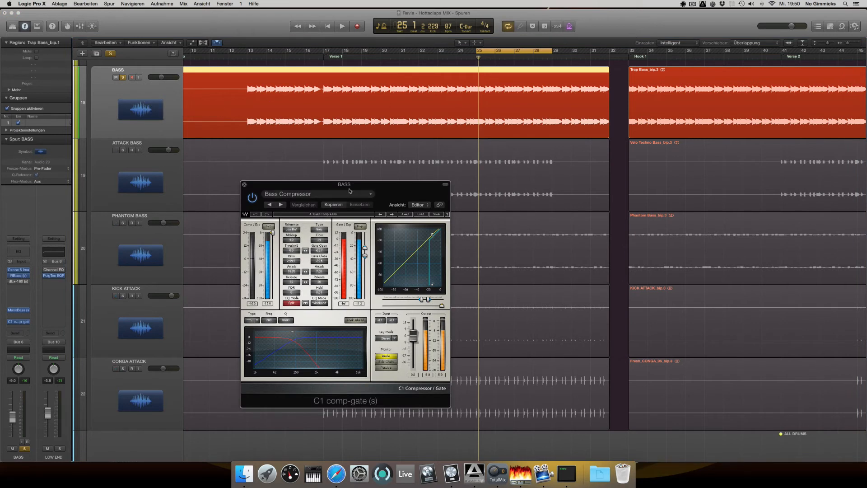
click(253, 199)
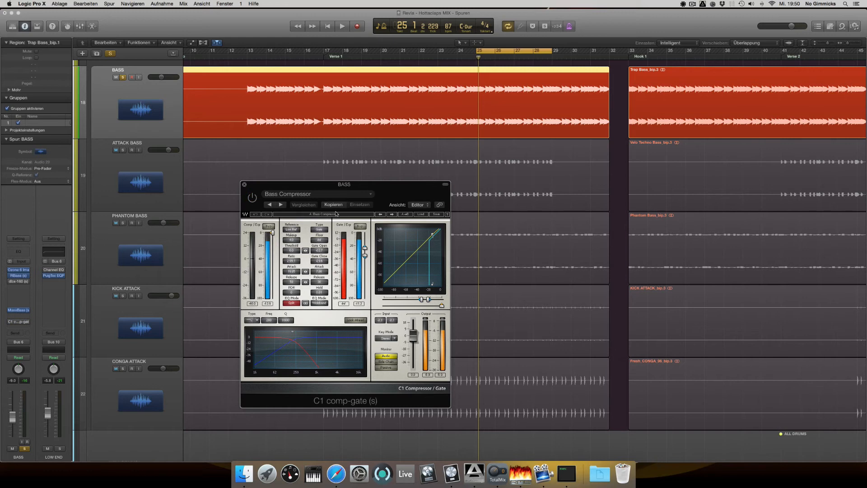
drag(343, 194, 337, 156)
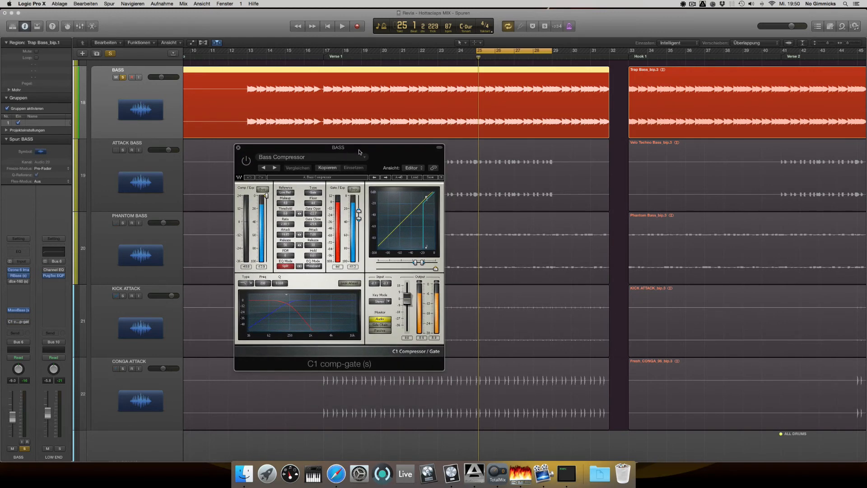
key(space)
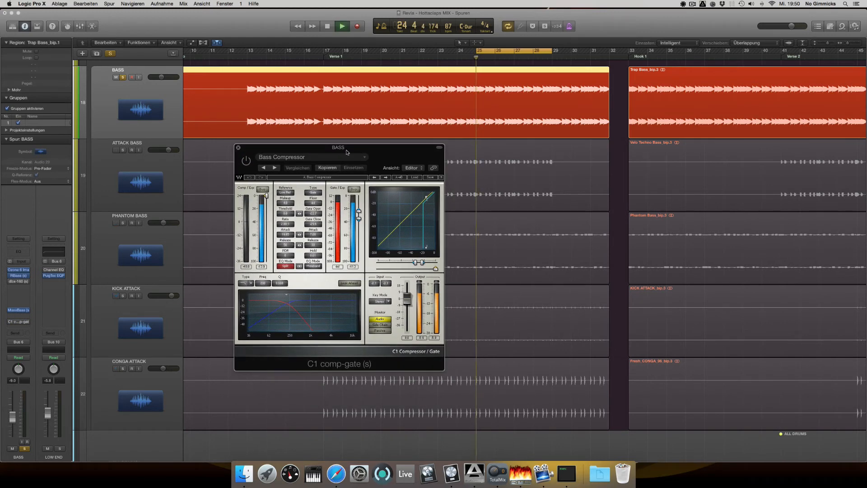
key(space)
click(246, 161)
key(space)
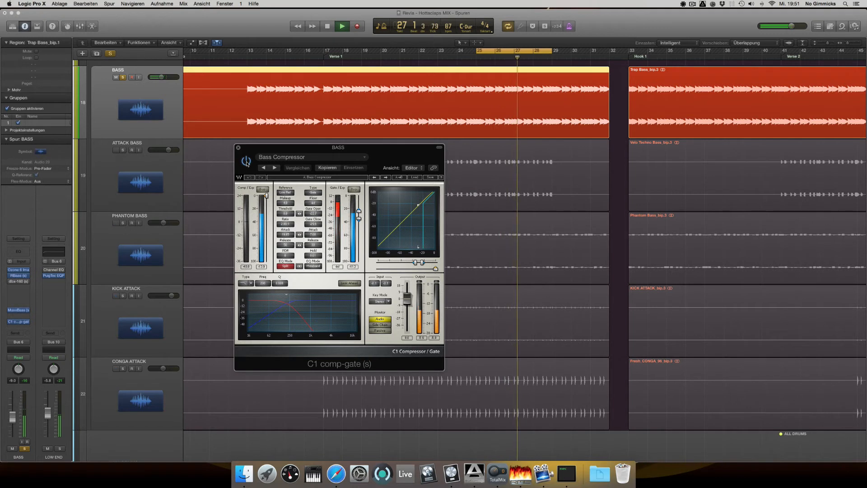
key(space)
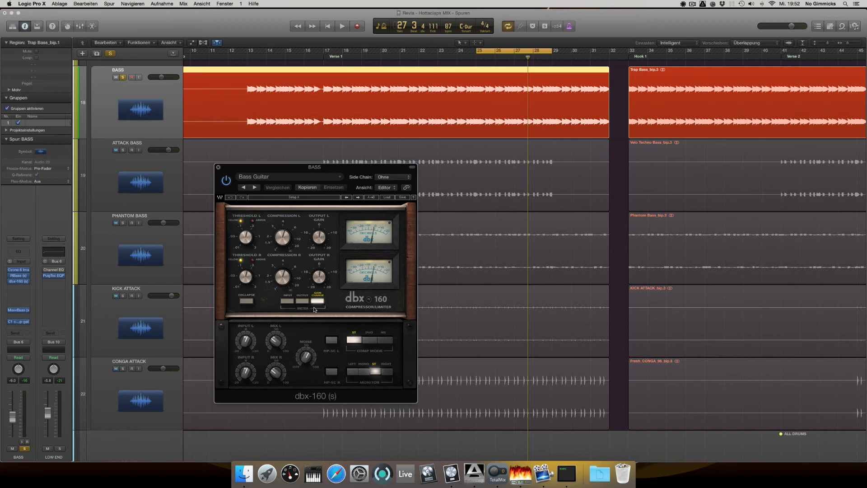
Point out the dbx-160's Mix L knob and compare the soloed bass with the compressor bypassed and active
click(275, 342)
key(space)
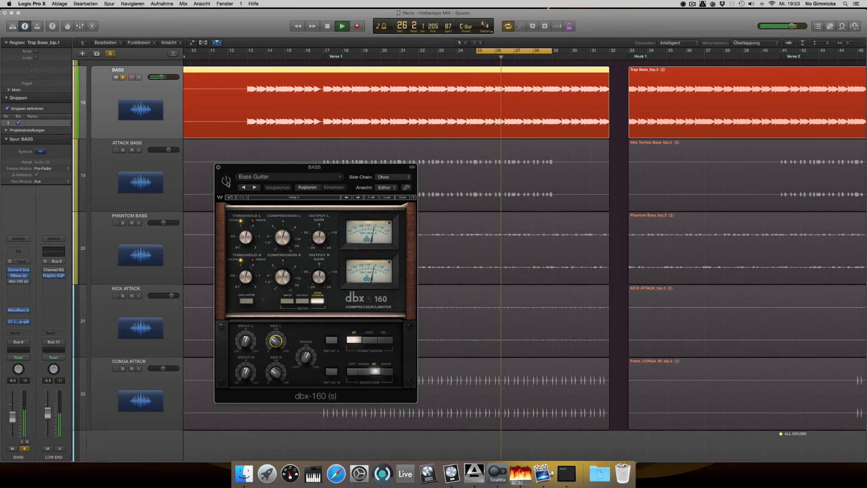
key(space)
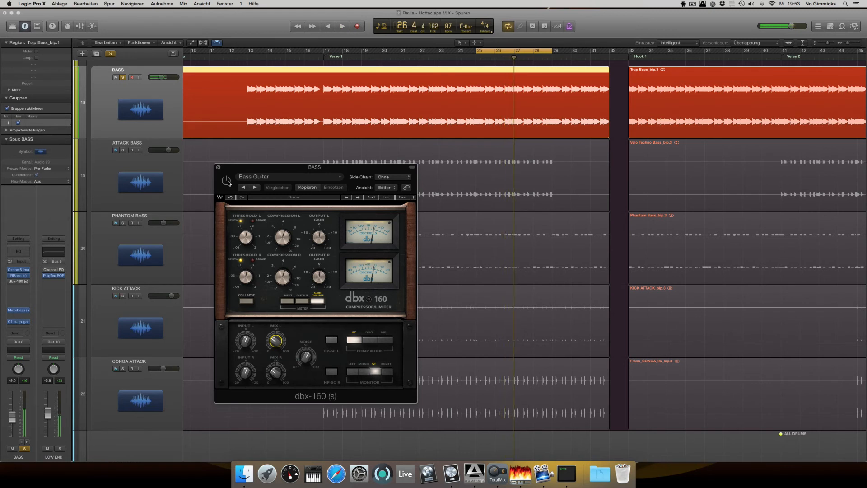
click(227, 181)
key(space)
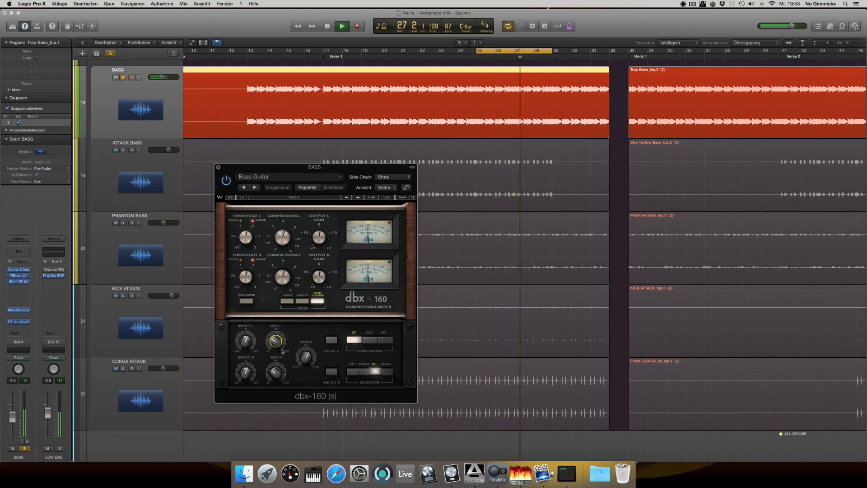
Raise the dbx-160's mix to 100 during playback, lower it again, then stop playback and close the plug-in window
drag(276, 341, 276, 307)
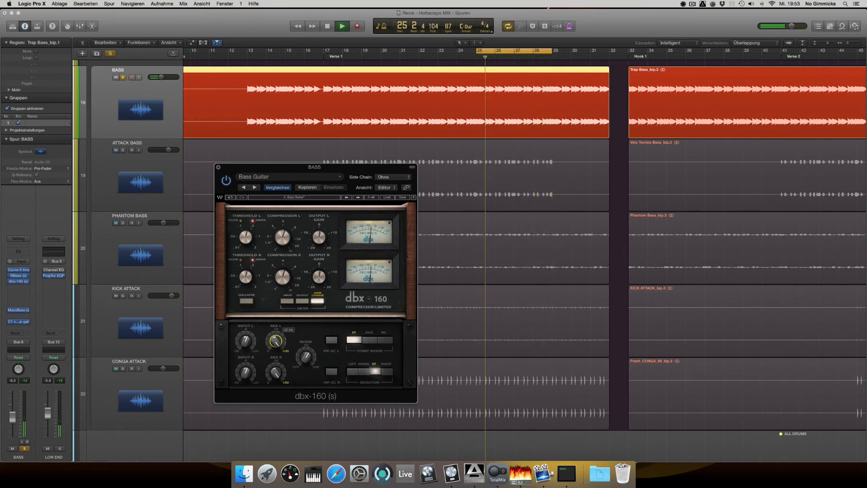
drag(276, 307, 276, 309)
key(space)
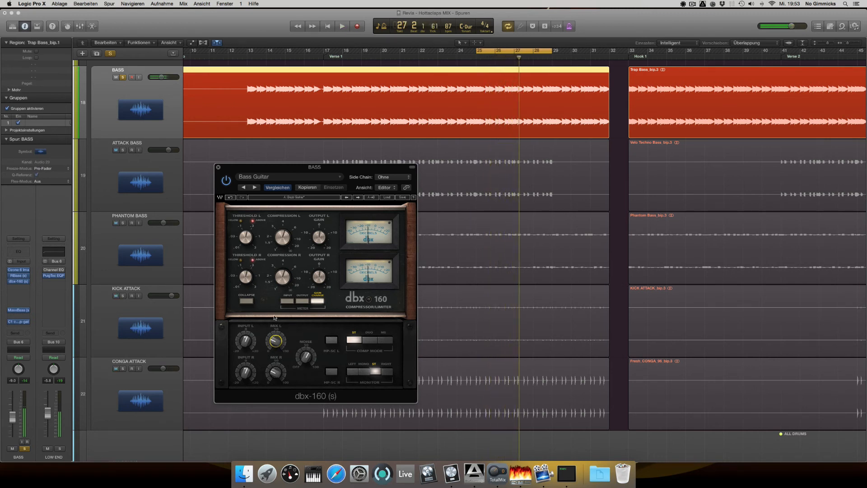
click(218, 167)
Play the soloed BASS and add ATTACK BASS, PHANTOM BASS, KICK ATTACK and CONGA ATTACK to the solo one by one
scroll(135, 271, up, 2)
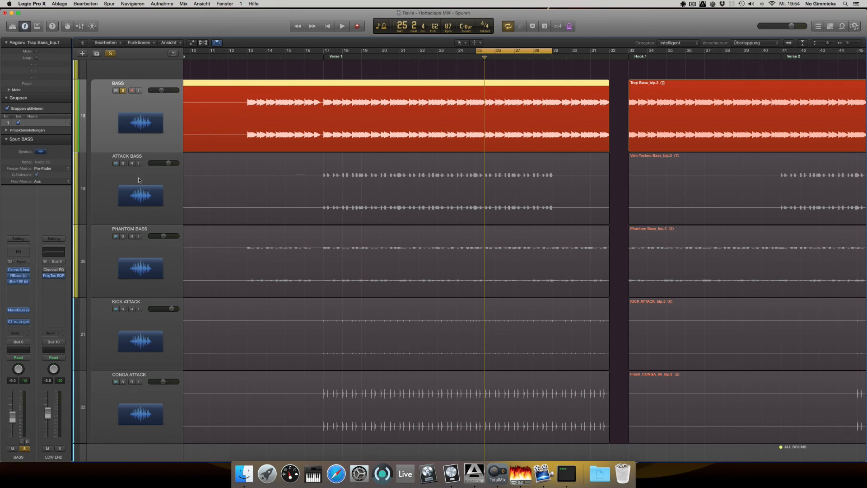
key(space)
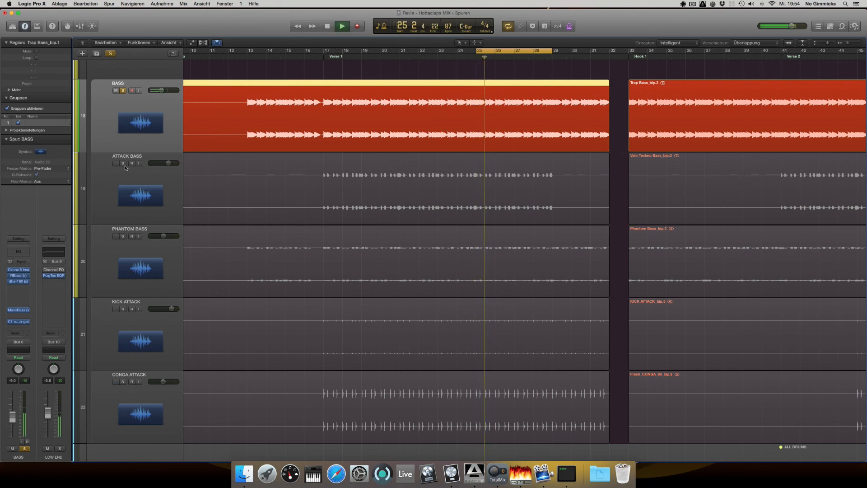
click(124, 163)
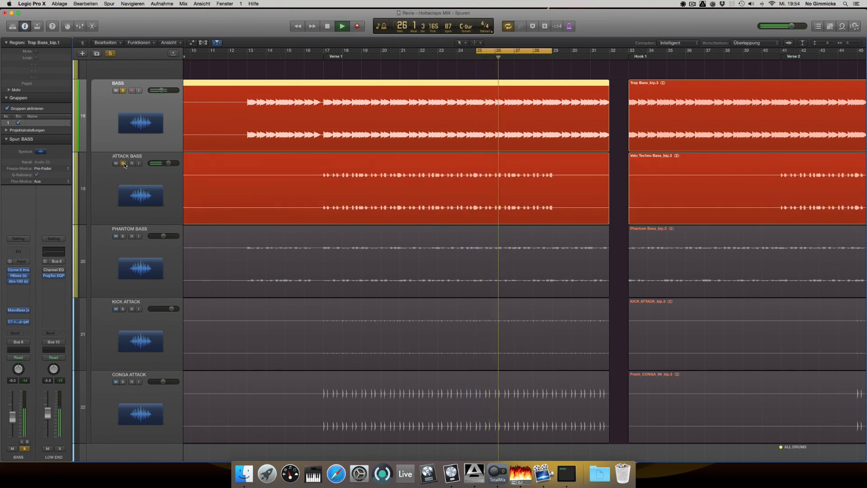
click(123, 236)
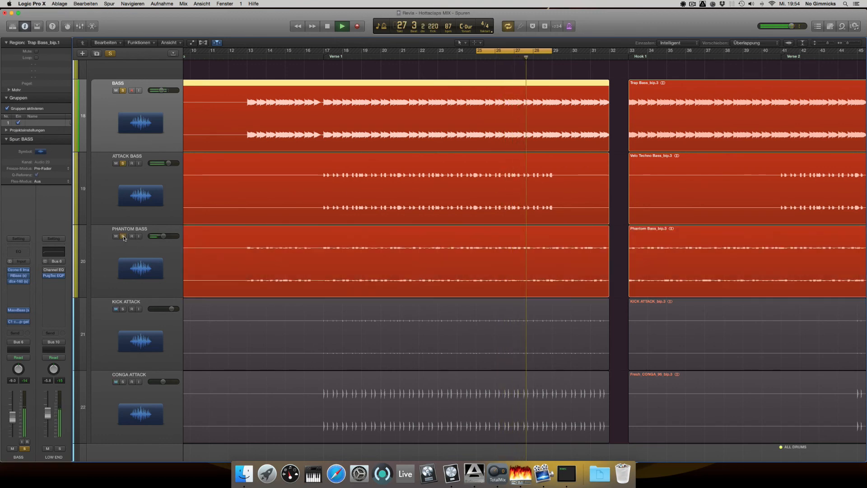
scroll(161, 234, down, 3)
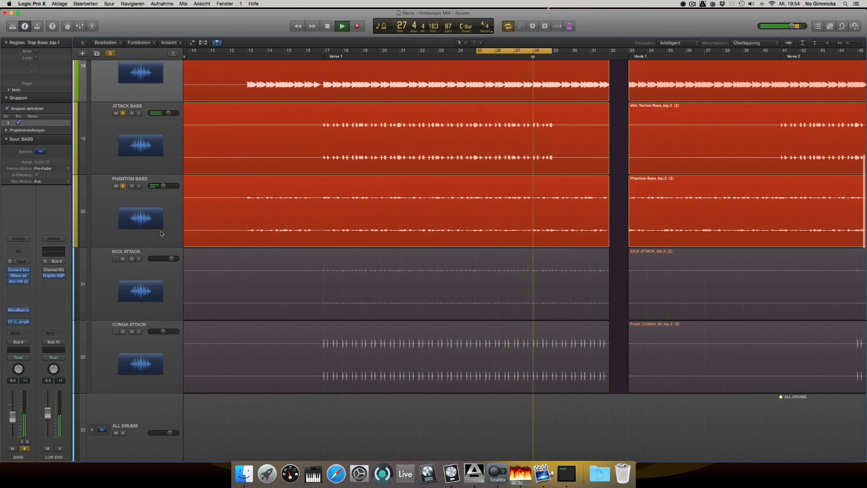
click(123, 259)
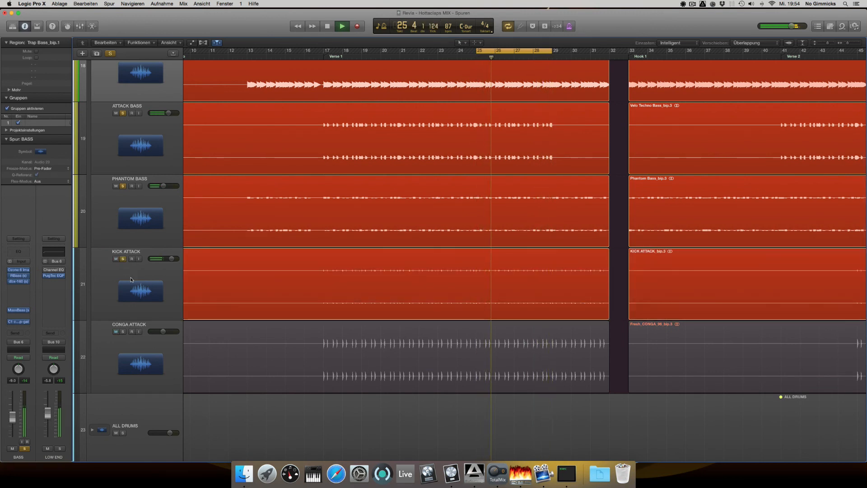
click(123, 332)
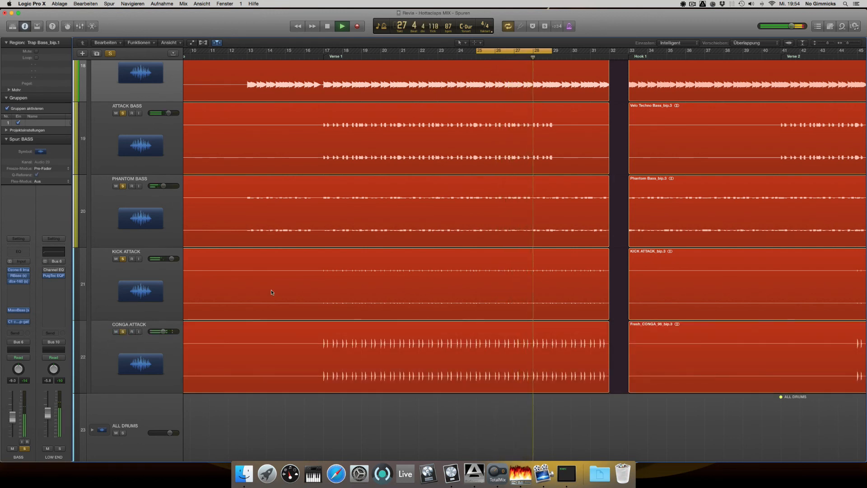
Clear all track solos to hear the low end in the full mix, then stop playback
scroll(270, 286, up, 2)
scroll(270, 285, up, 5)
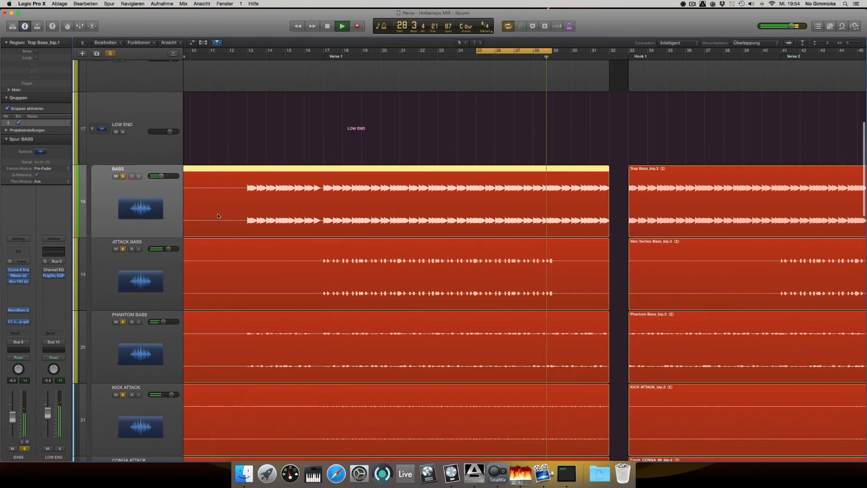
click(111, 54)
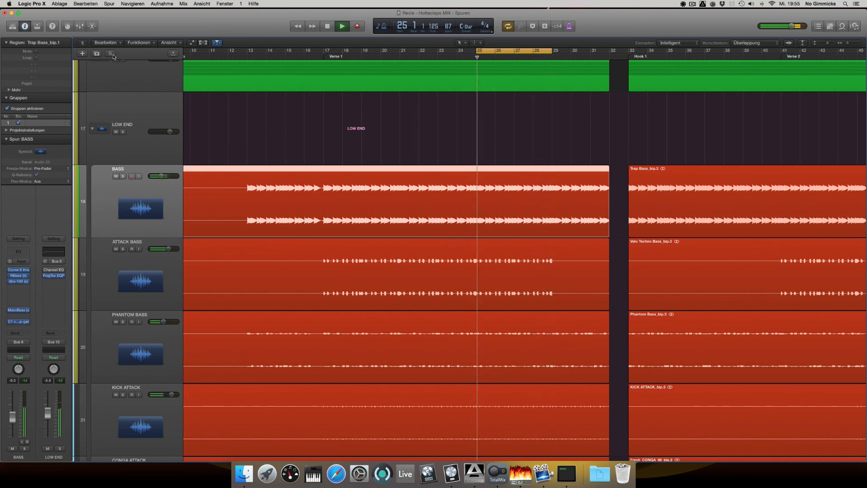
key(space)
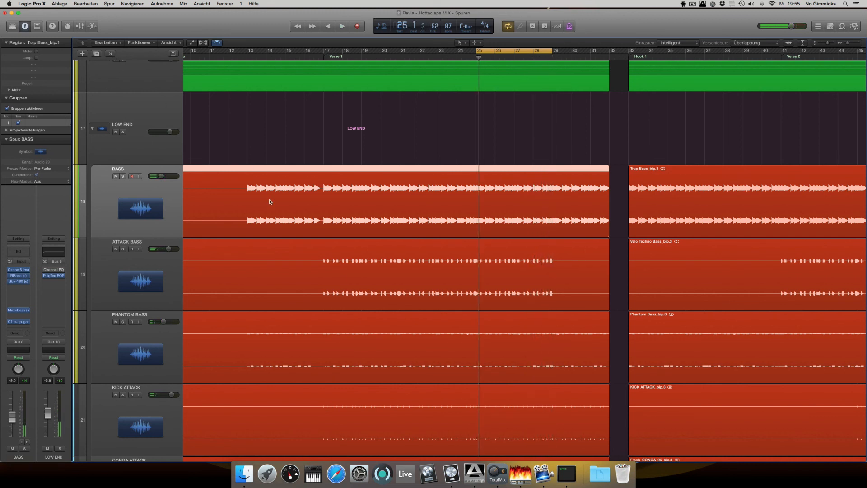